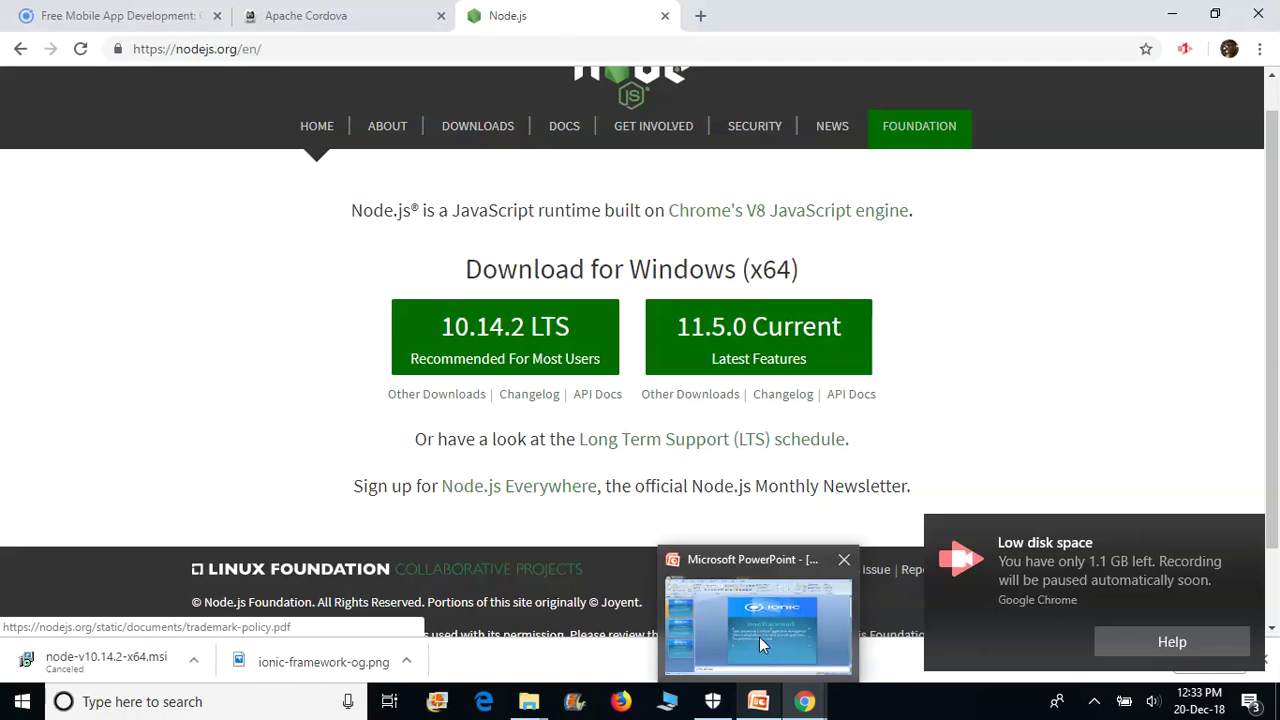
Deselect the text box on the Ionic intro slide, then move on to slide 2
{"action": "left_click", "coordinate": [1206, 425]}
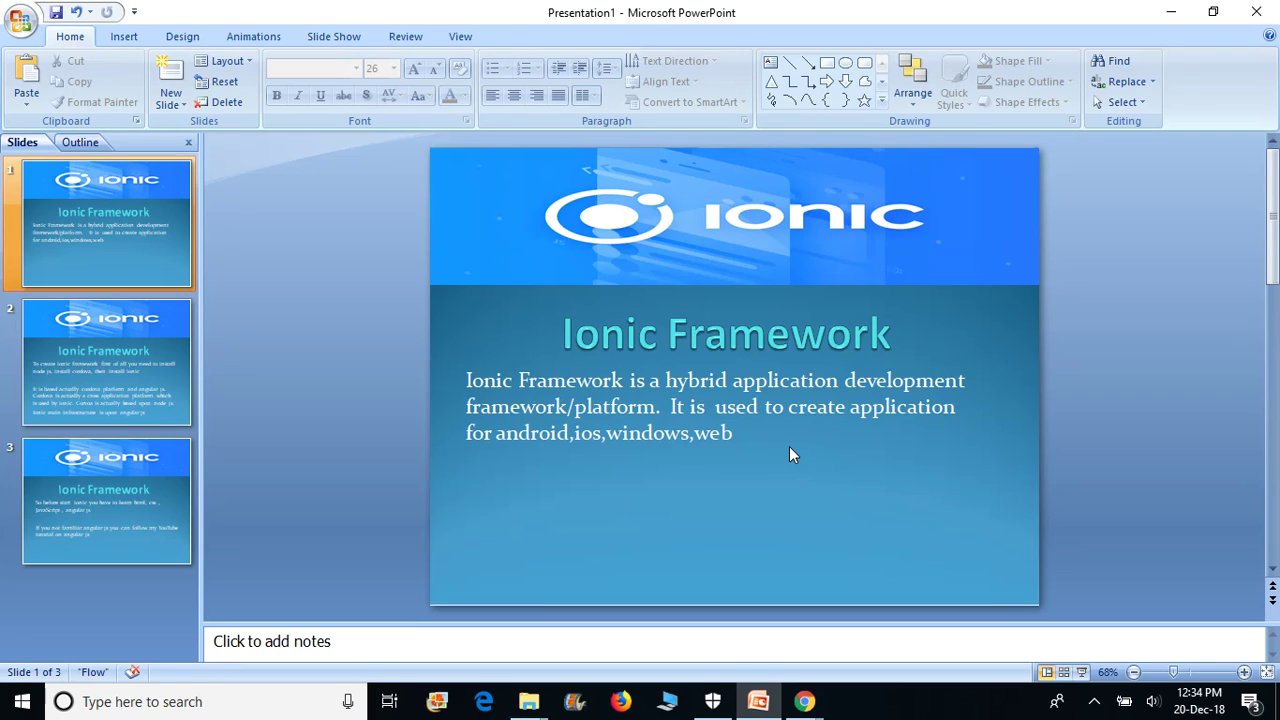
{"action": "left_click", "coordinate": [104, 348]}
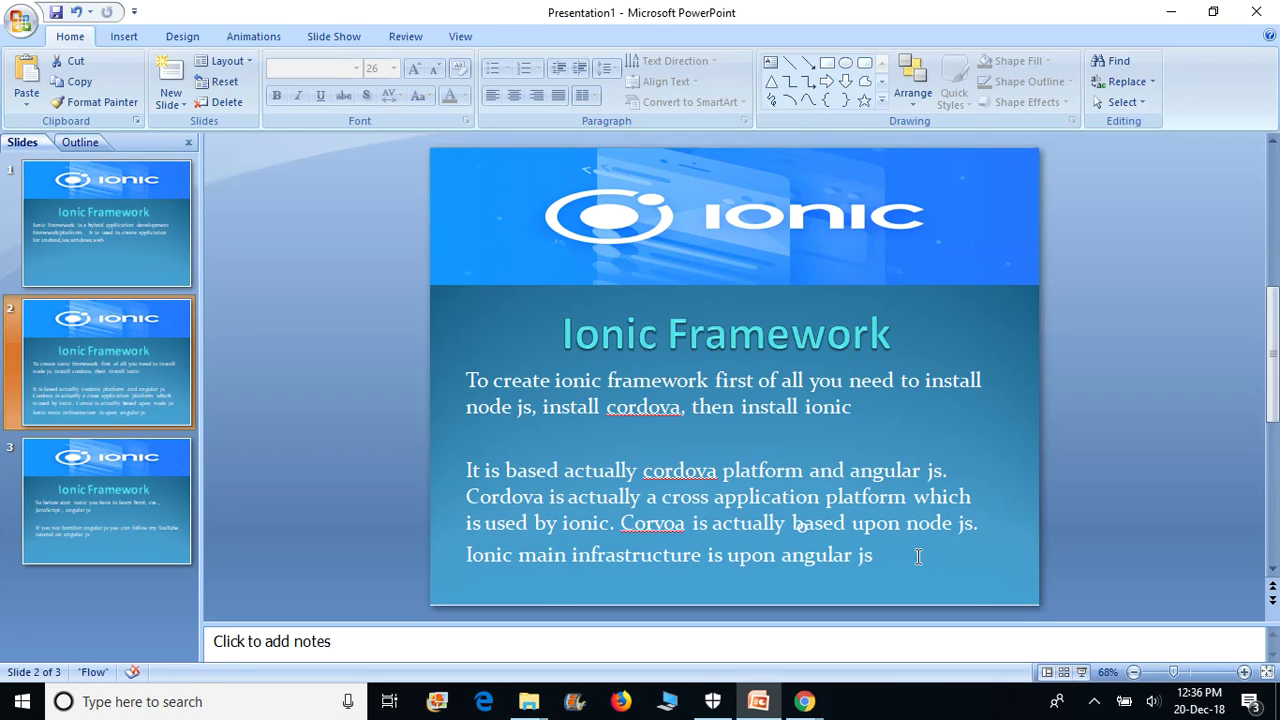
Advance to slide 3, listing HTML, CSS, JavaScript and Angular JS prerequisites
{"action": "left_click", "coordinate": [84, 504]}
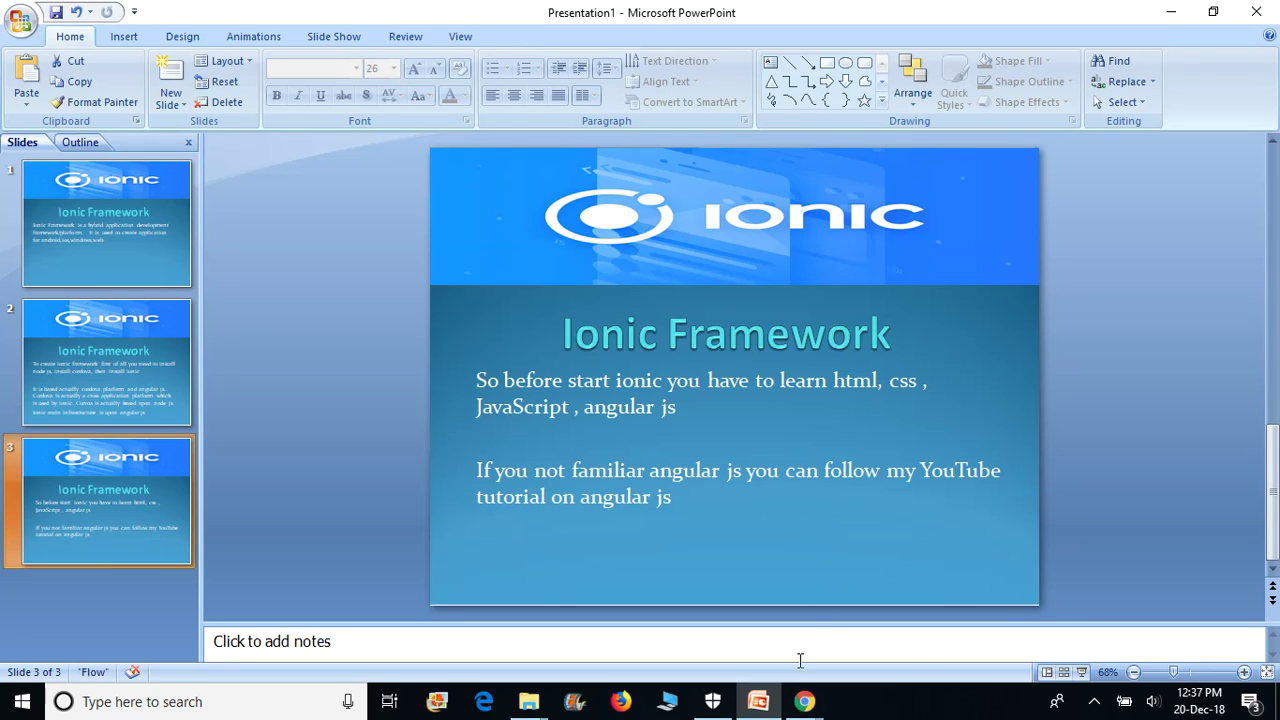
Bring the Chrome window with the Node.js download page to the front
{"action": "mouse_move", "coordinate": [797, 710]}
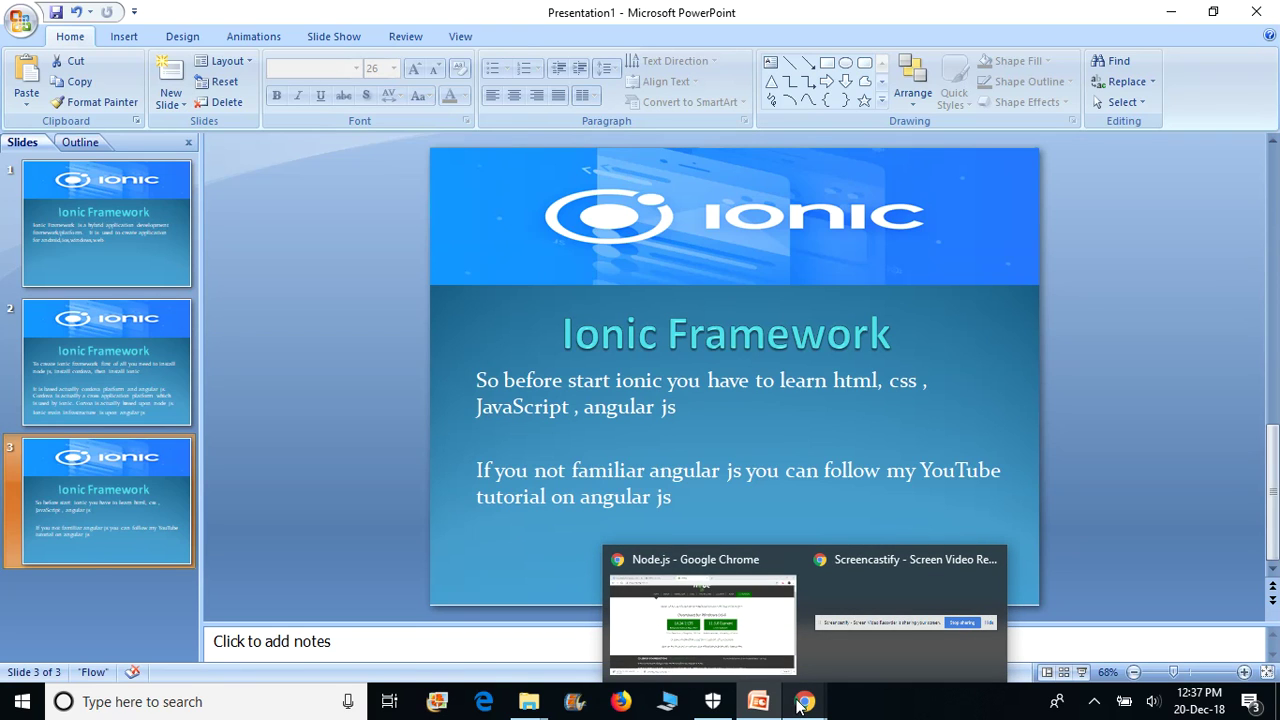
{"action": "left_click", "coordinate": [735, 634]}
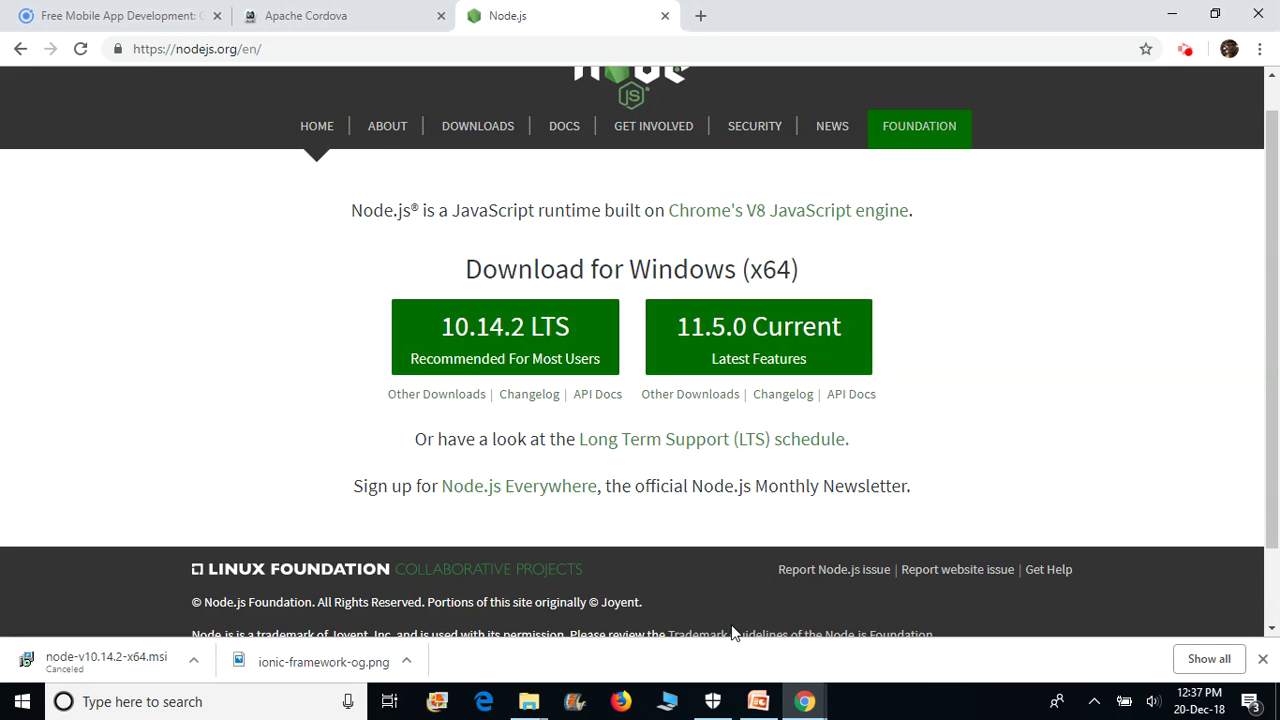
Check the Install Ionic npm command on the Ionic page, then return to the Node.js tab
{"action": "left_click", "coordinate": [153, 26]}
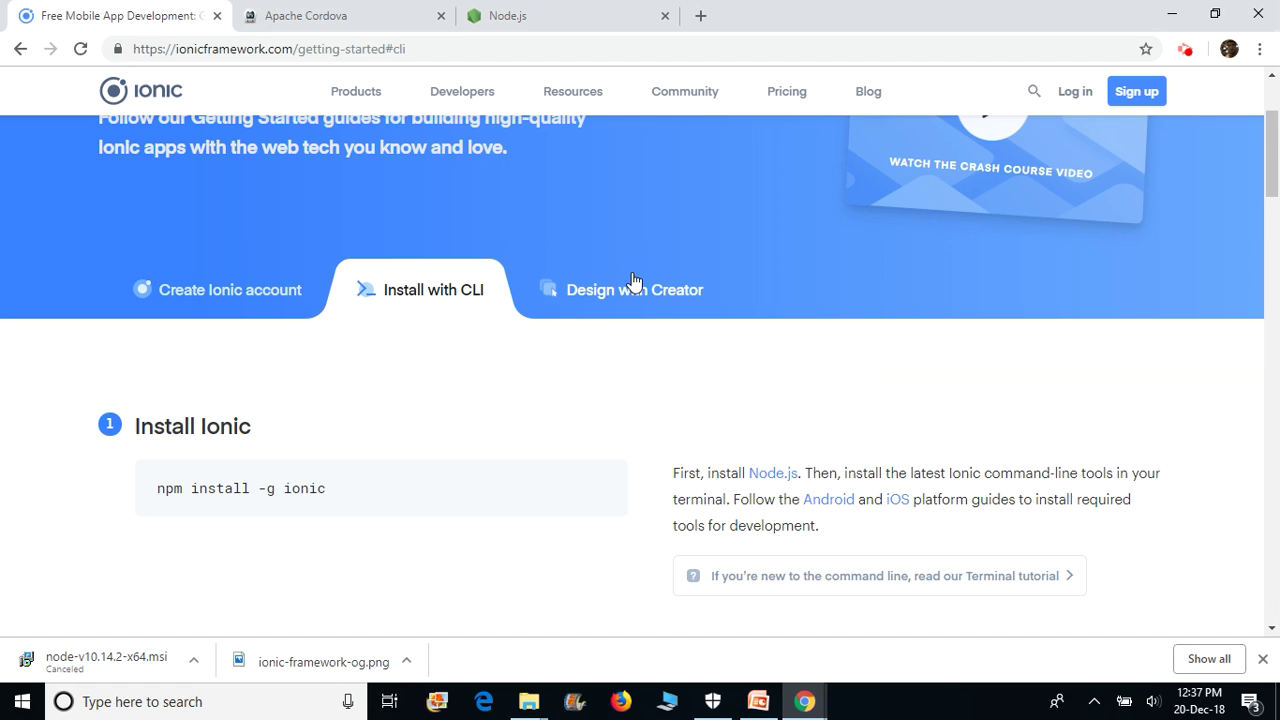
{"action": "scroll", "coordinate": [571, 315], "scroll_direction": "up", "scroll_amount": 2}
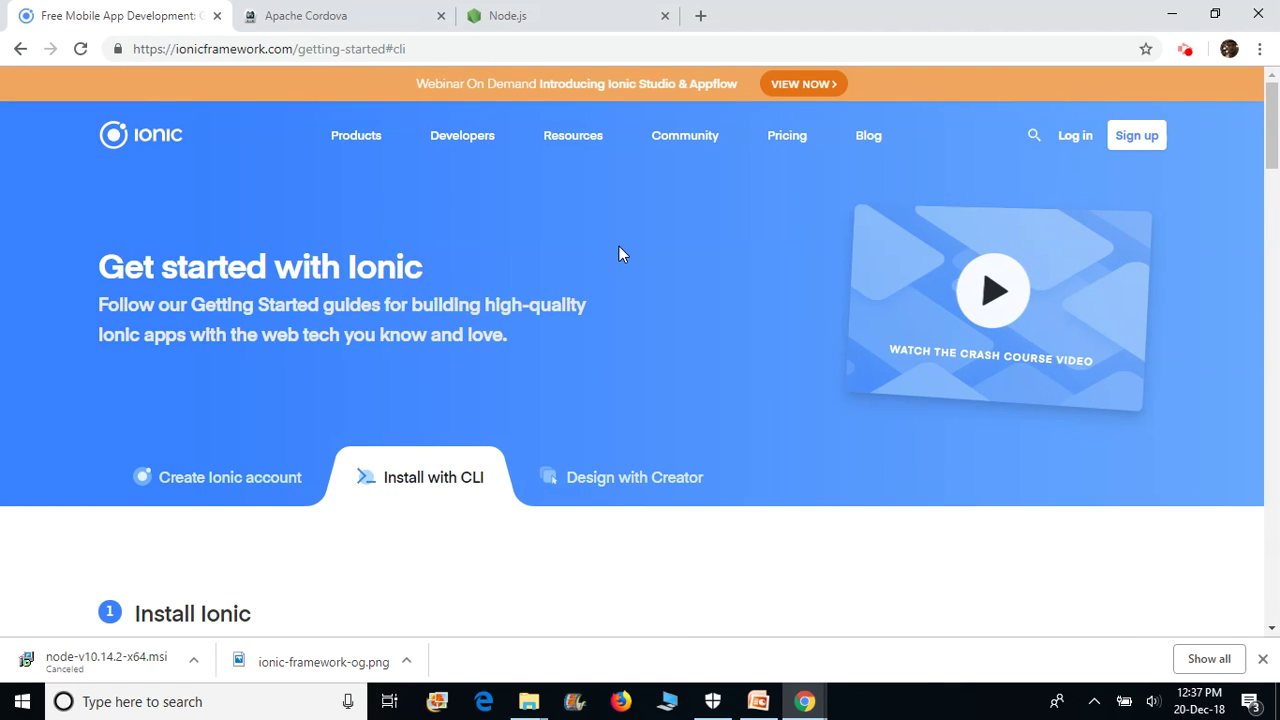
{"action": "scroll", "coordinate": [619, 252], "scroll_direction": "down", "scroll_amount": 3}
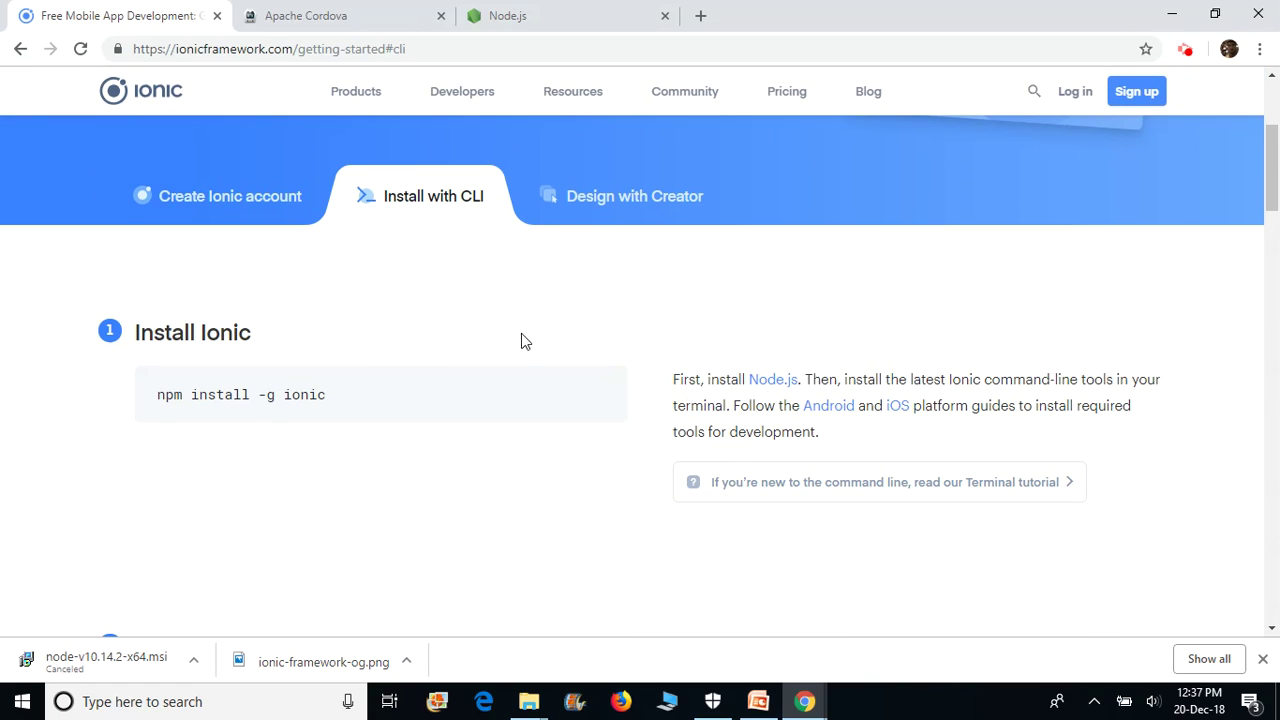
{"action": "scroll", "coordinate": [543, 340], "scroll_direction": "up", "scroll_amount": 3}
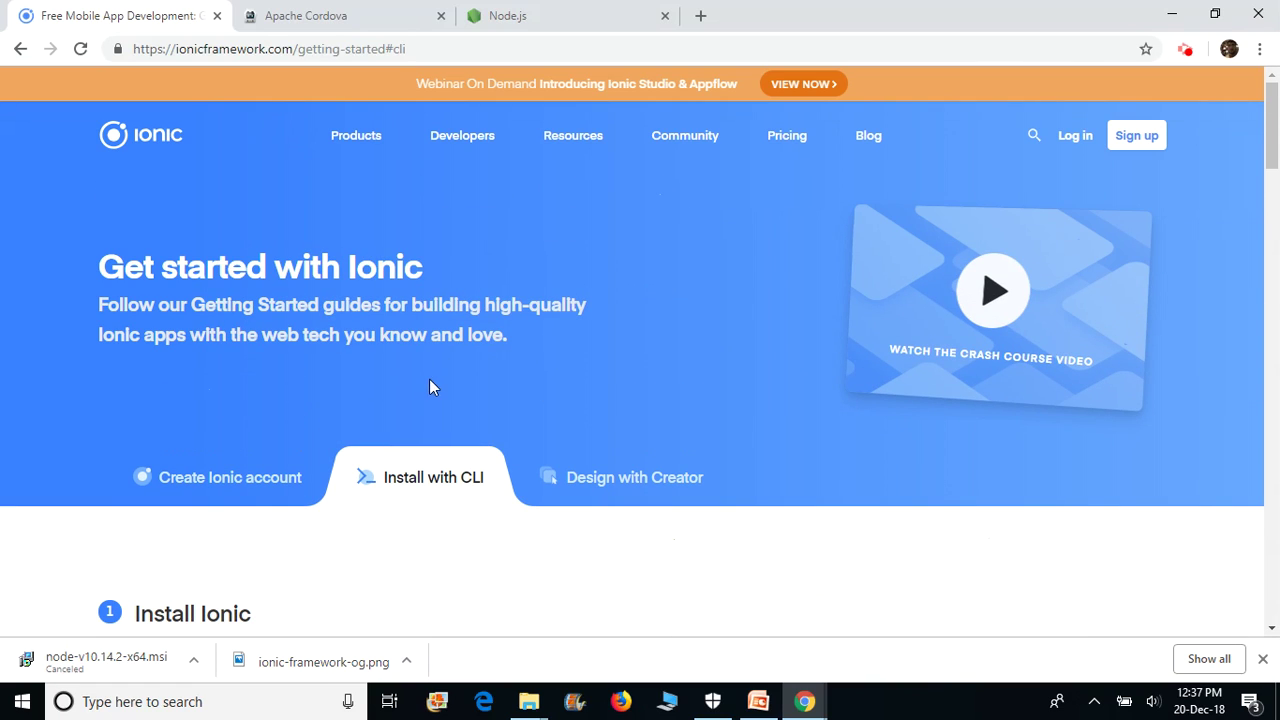
{"action": "left_click", "coordinate": [537, 15]}
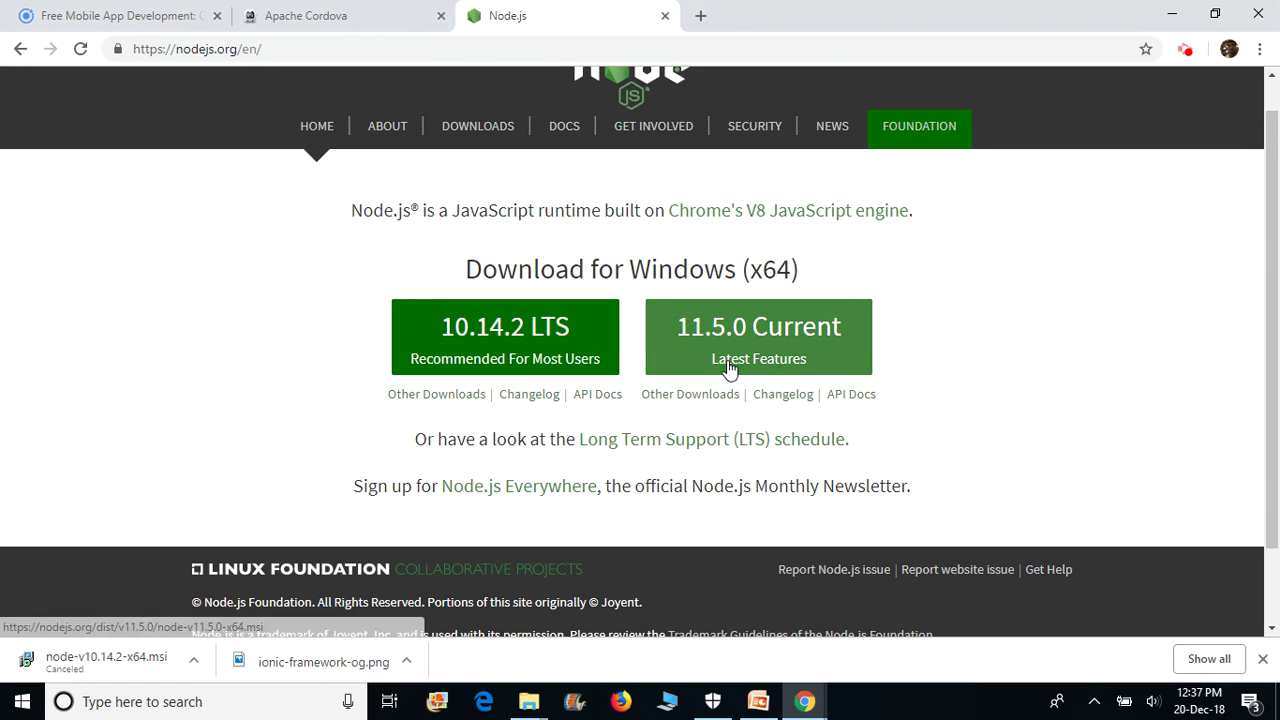
Start the node-v10.14.2-x64.msi LTS download for Windows, then cancel it
{"action": "left_click", "coordinate": [490, 354]}
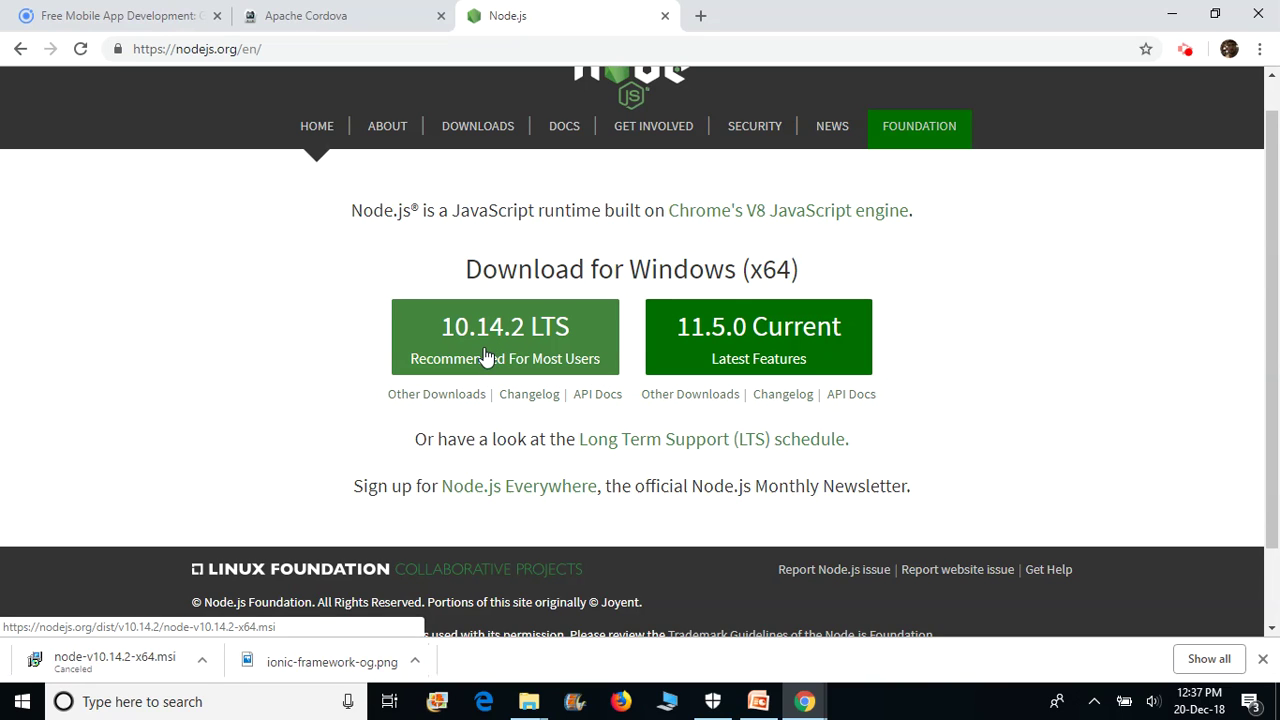
{"action": "right_click", "coordinate": [86, 664]}
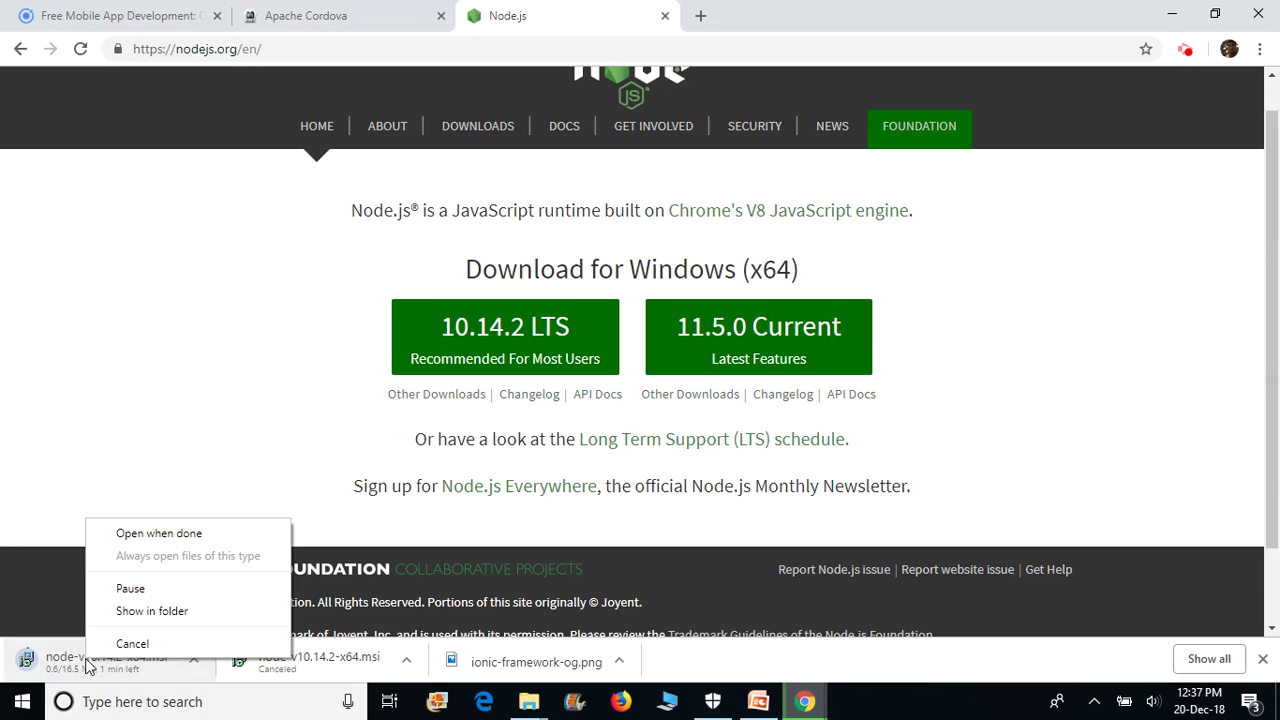
{"action": "left_click", "coordinate": [138, 647]}
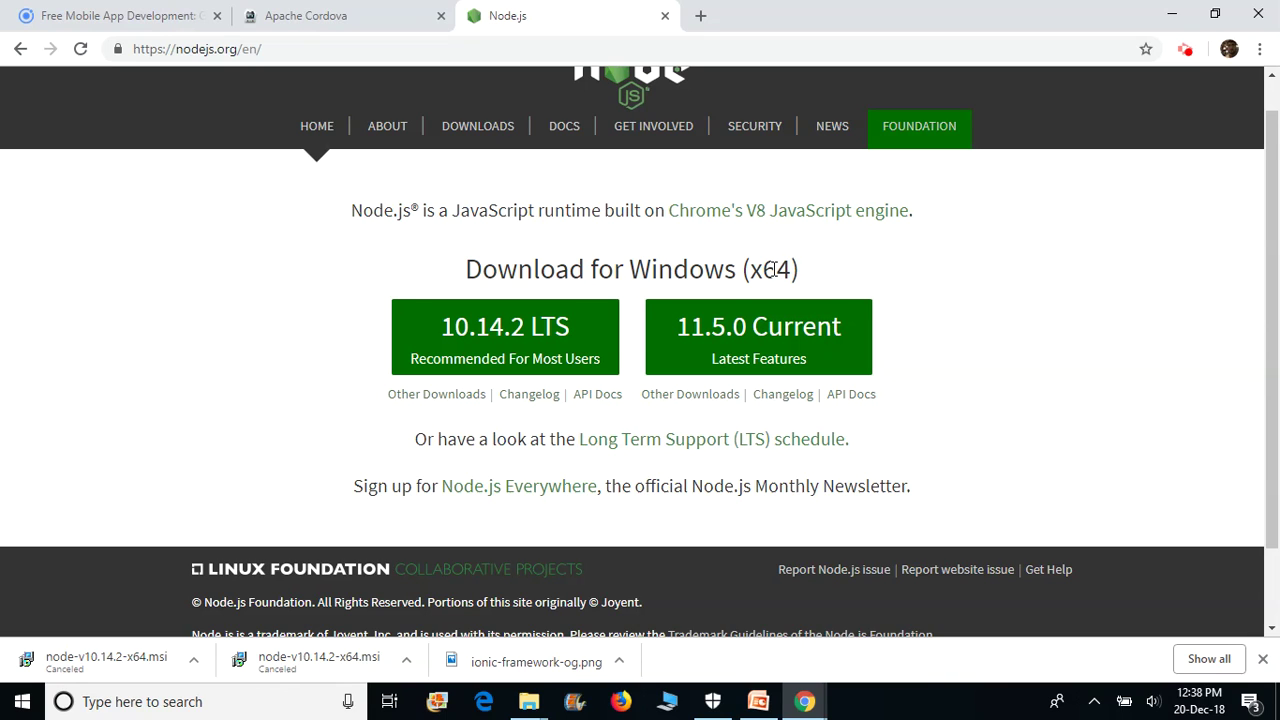
Switch to the Apache Cordova Get Started Fast page
{"action": "scroll", "coordinate": [968, 322], "scroll_direction": "up", "scroll_amount": 1}
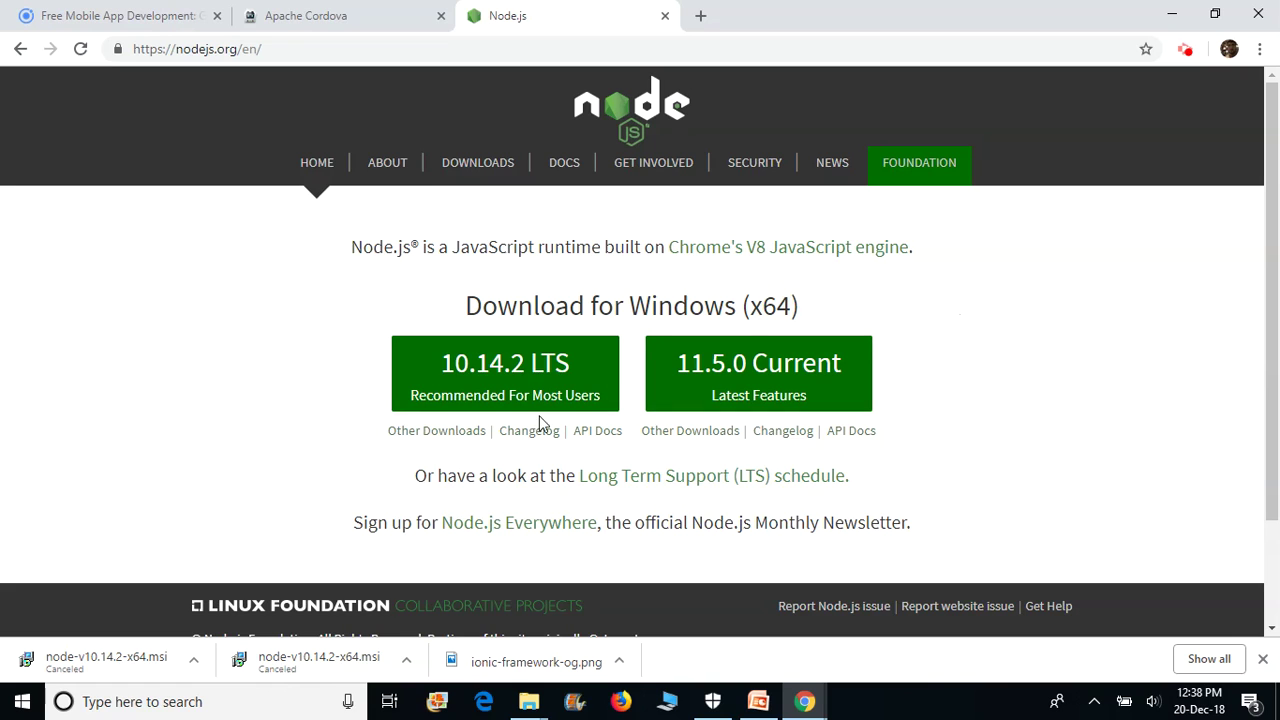
{"action": "left_click", "coordinate": [335, 18]}
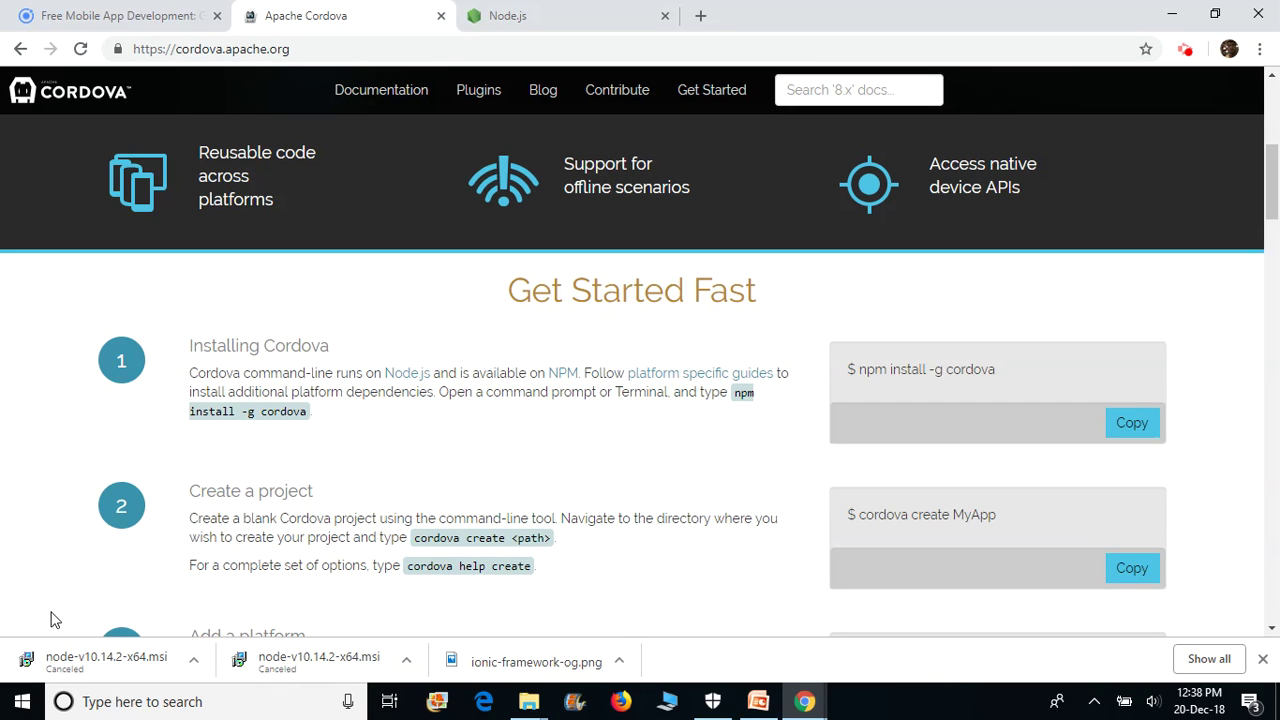
{"action": "left_click", "coordinate": [23, 704]}
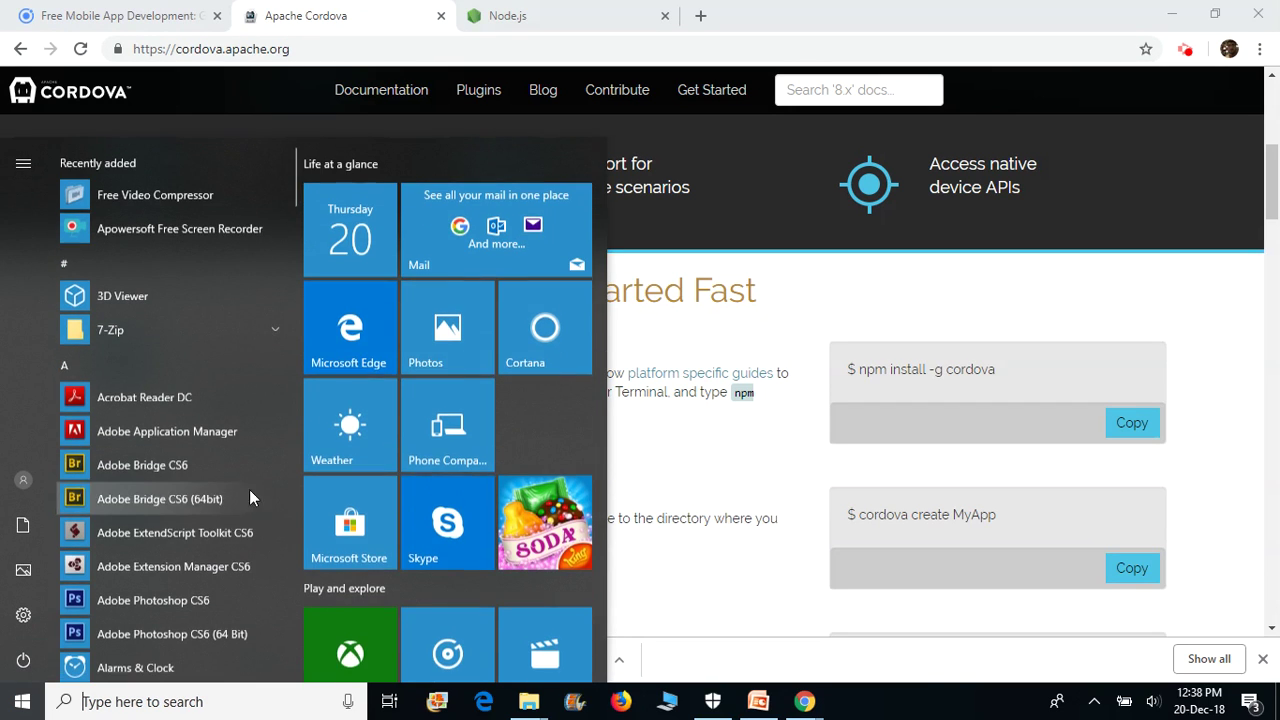
Launch Command Prompt by searching 'command' from the Start menu
{"action": "left_click", "coordinate": [700, 479]}
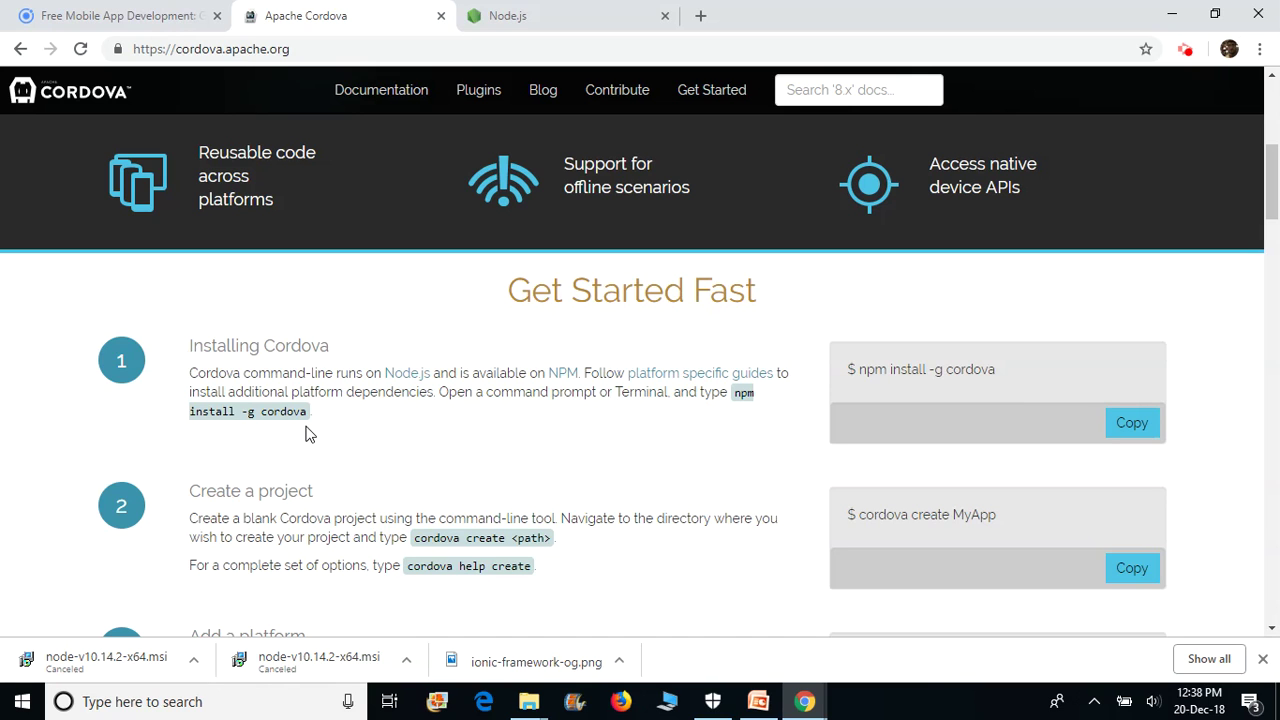
{"action": "mouse_move", "coordinate": [820, 703]}
{"action": "left_click", "coordinate": [20, 705]}
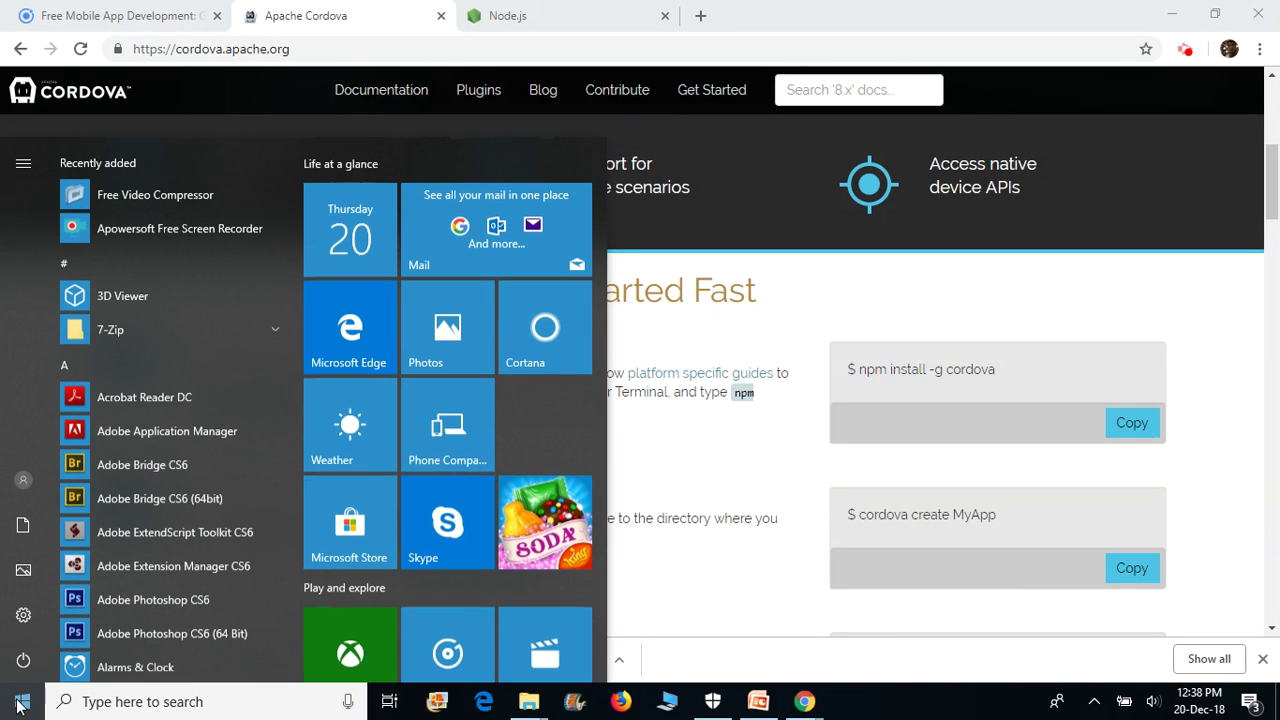
{"action": "type", "text": "co"}
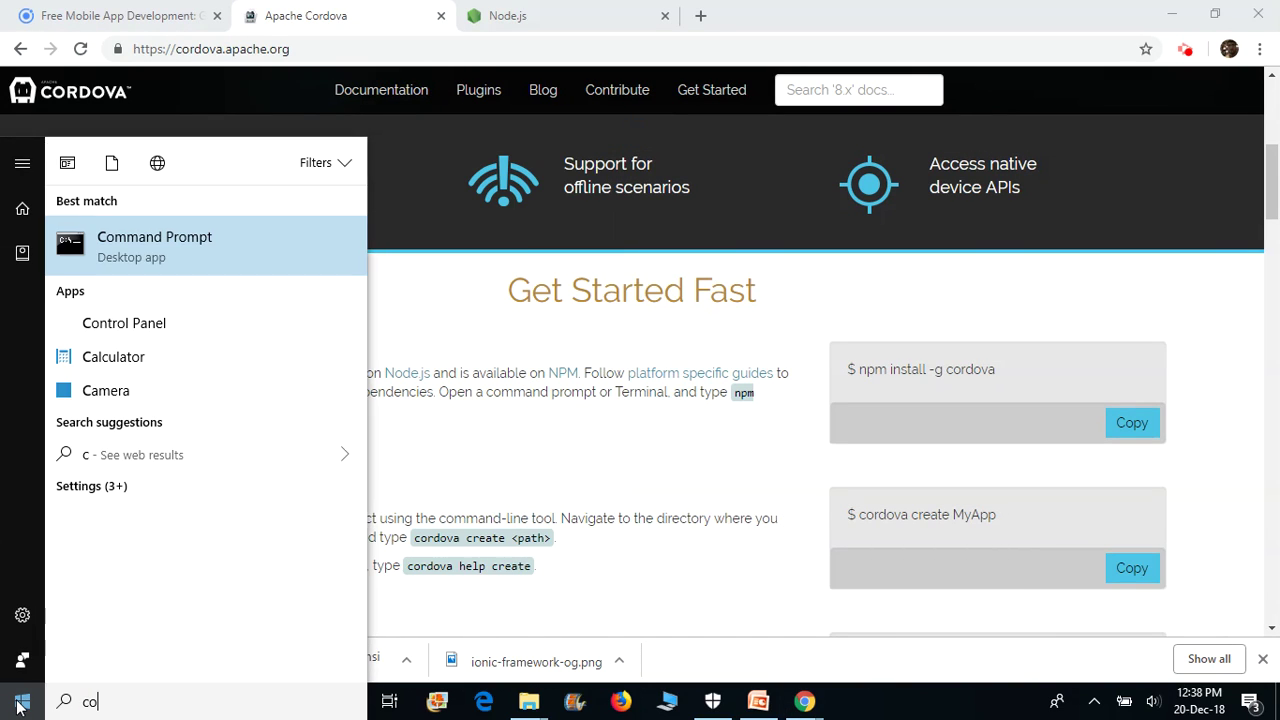
{"action": "type", "text": "mmand"}
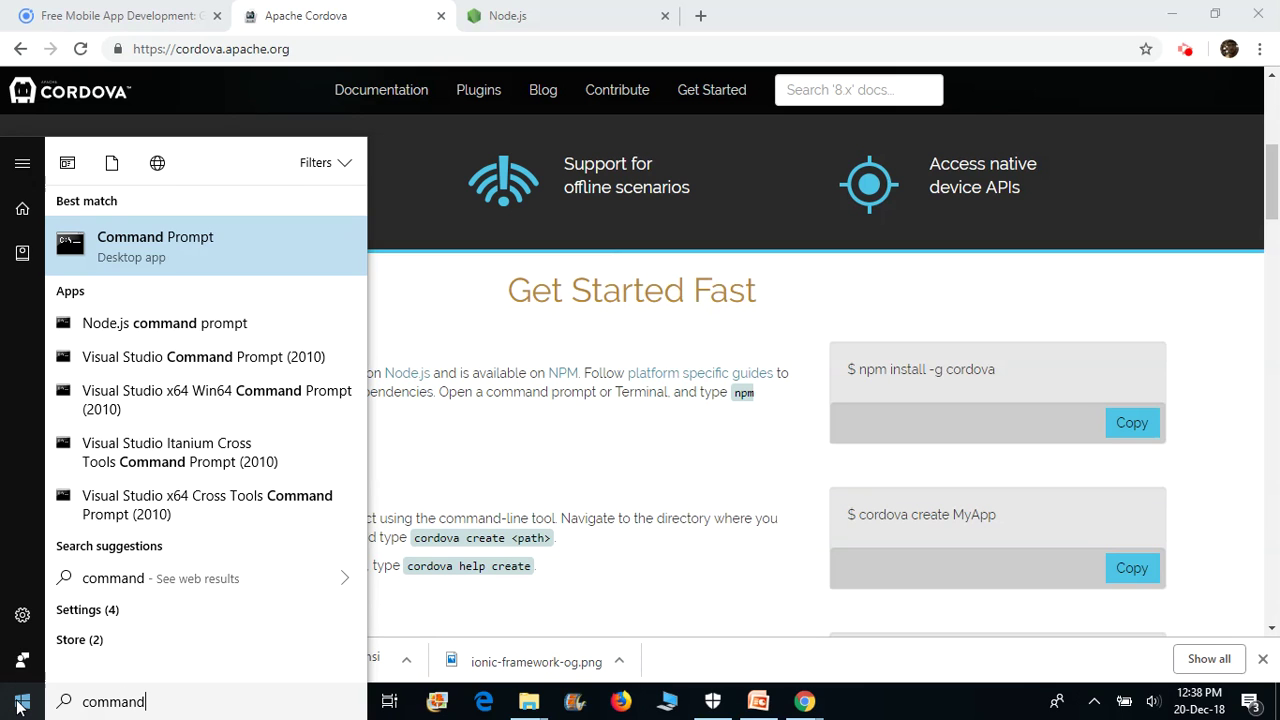
{"action": "left_click", "coordinate": [20, 706]}
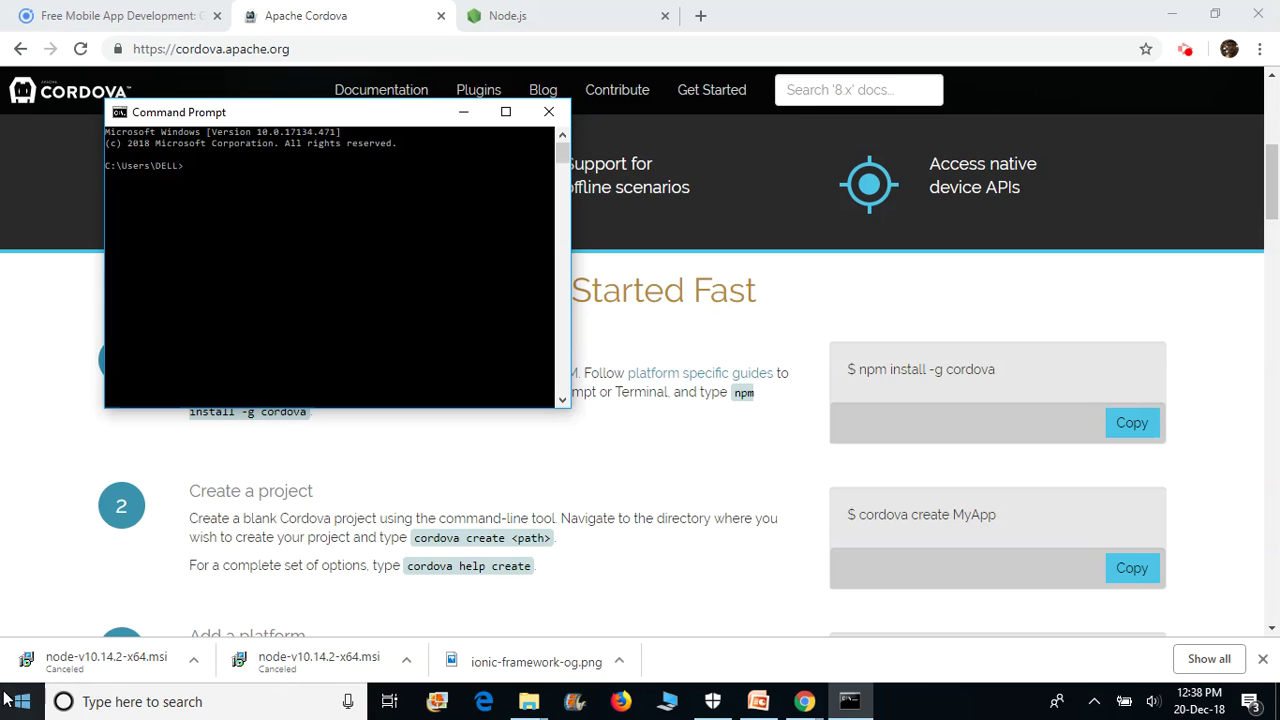
{"action": "left_click", "coordinate": [20, 706]}
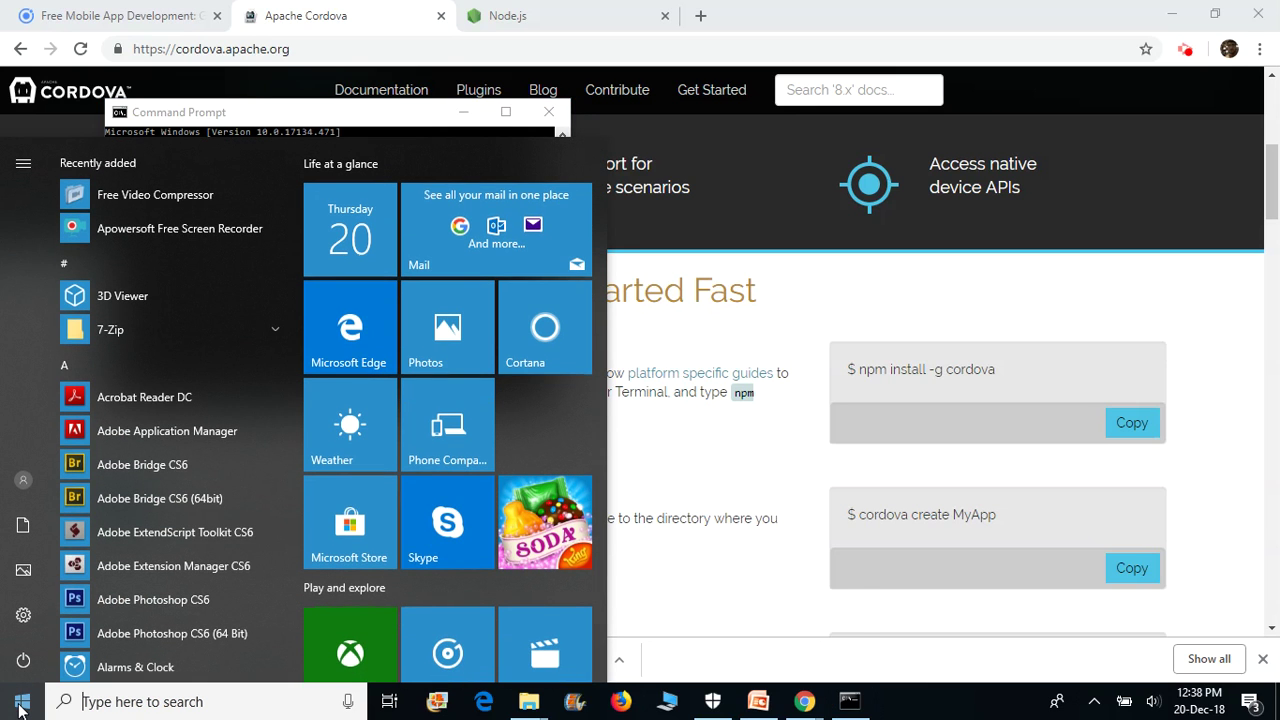
Search 'windows po' for PowerShell, then abandon it and return to Chrome's Cordova page
{"action": "type", "text": "windows "}
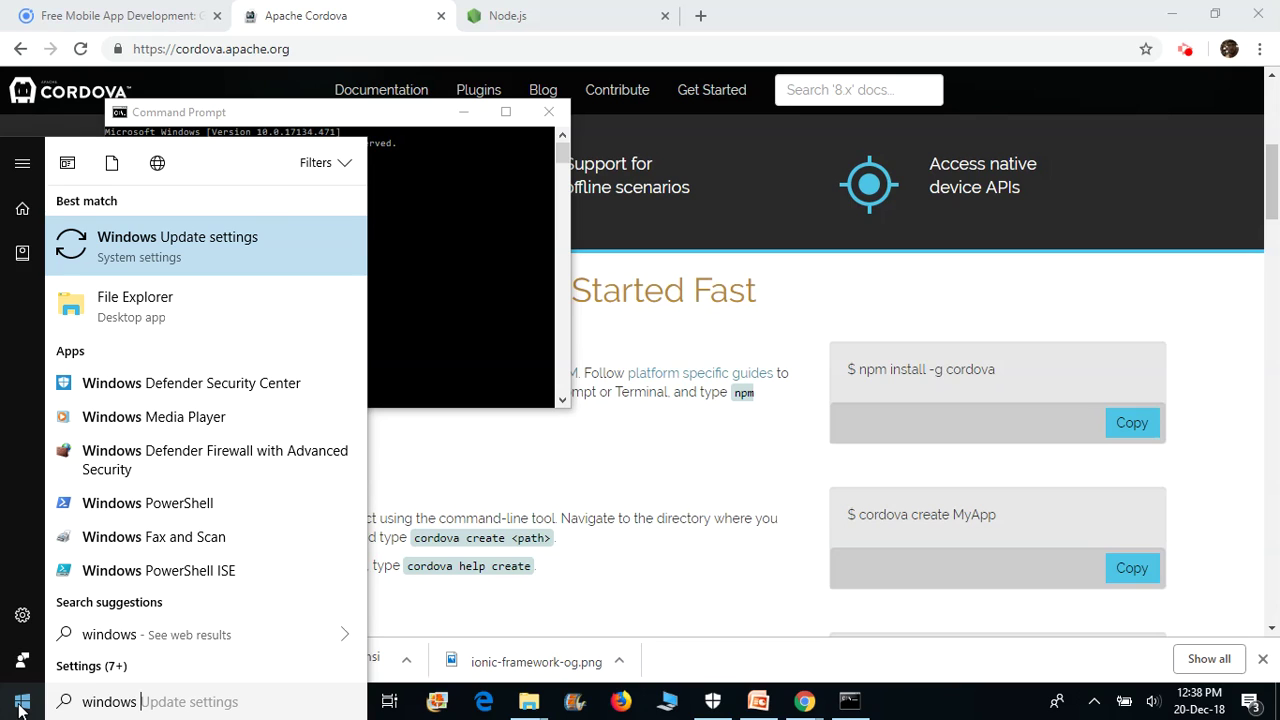
{"action": "type", "text": "po"}
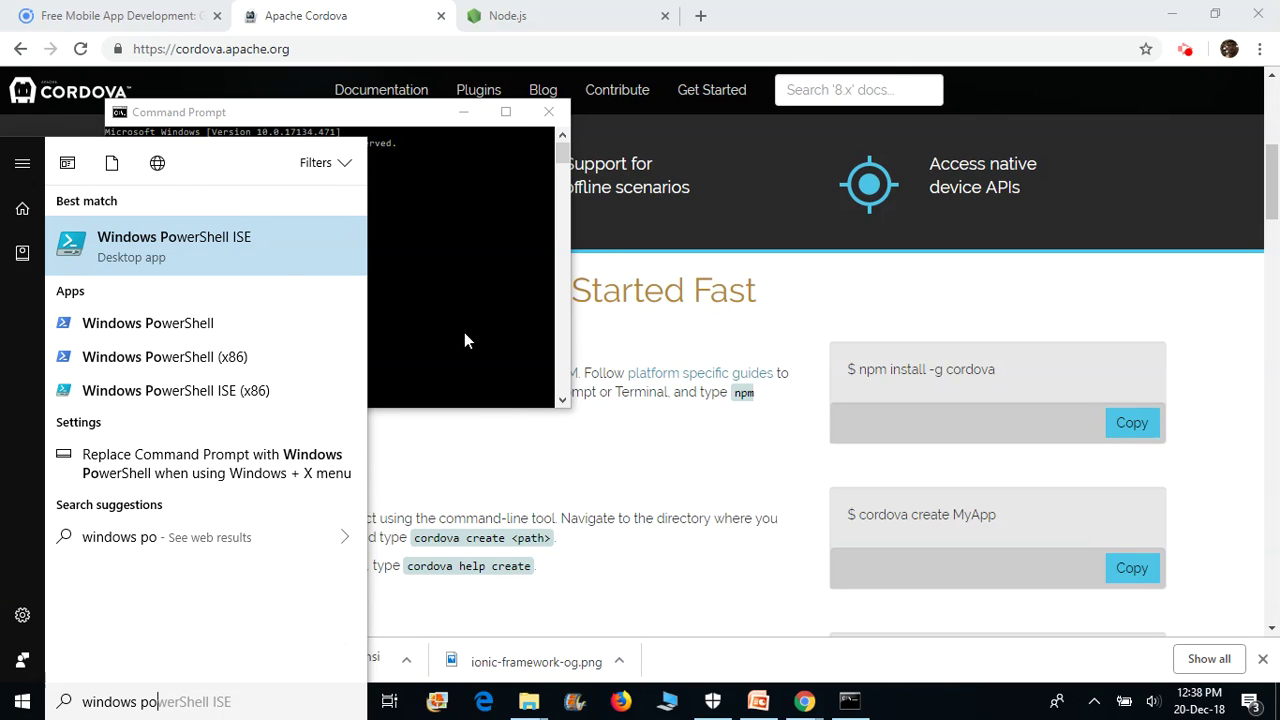
{"action": "left_click", "coordinate": [662, 584]}
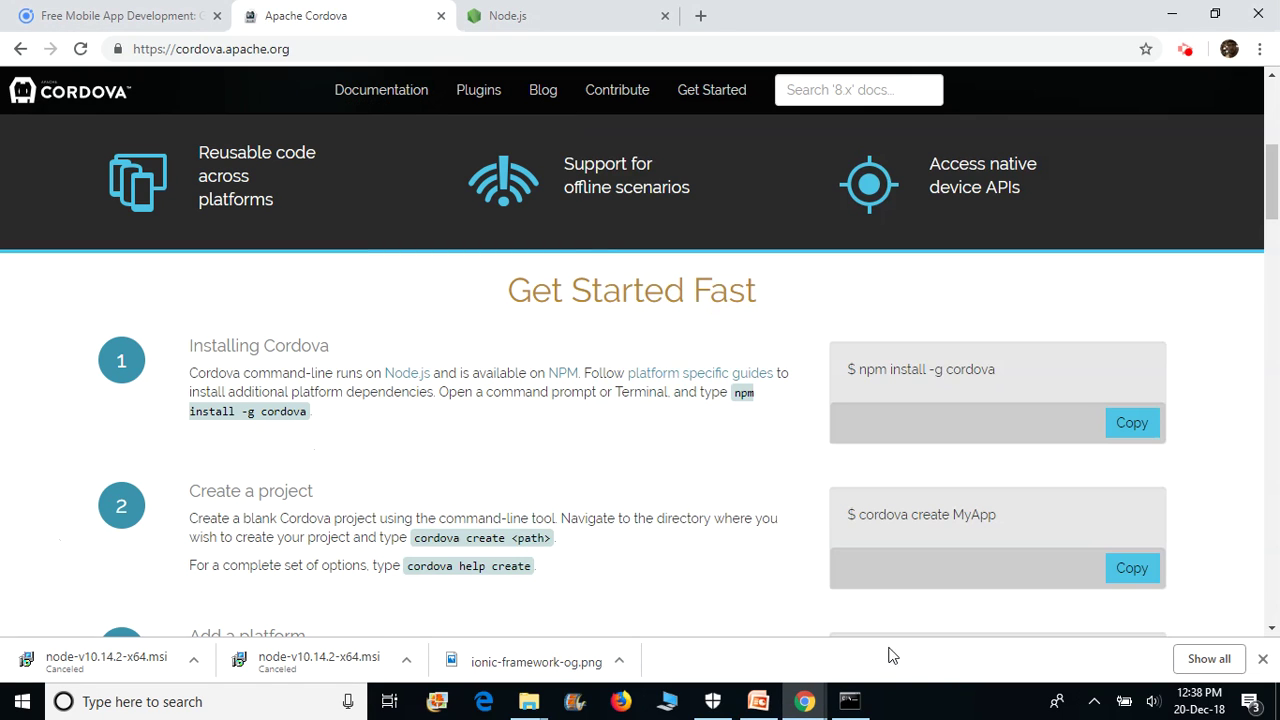
Reposition the Command Prompt window and type the npm install -g command at the prompt
{"action": "mouse_move", "coordinate": [849, 700]}
{"action": "left_click", "coordinate": [848, 640]}
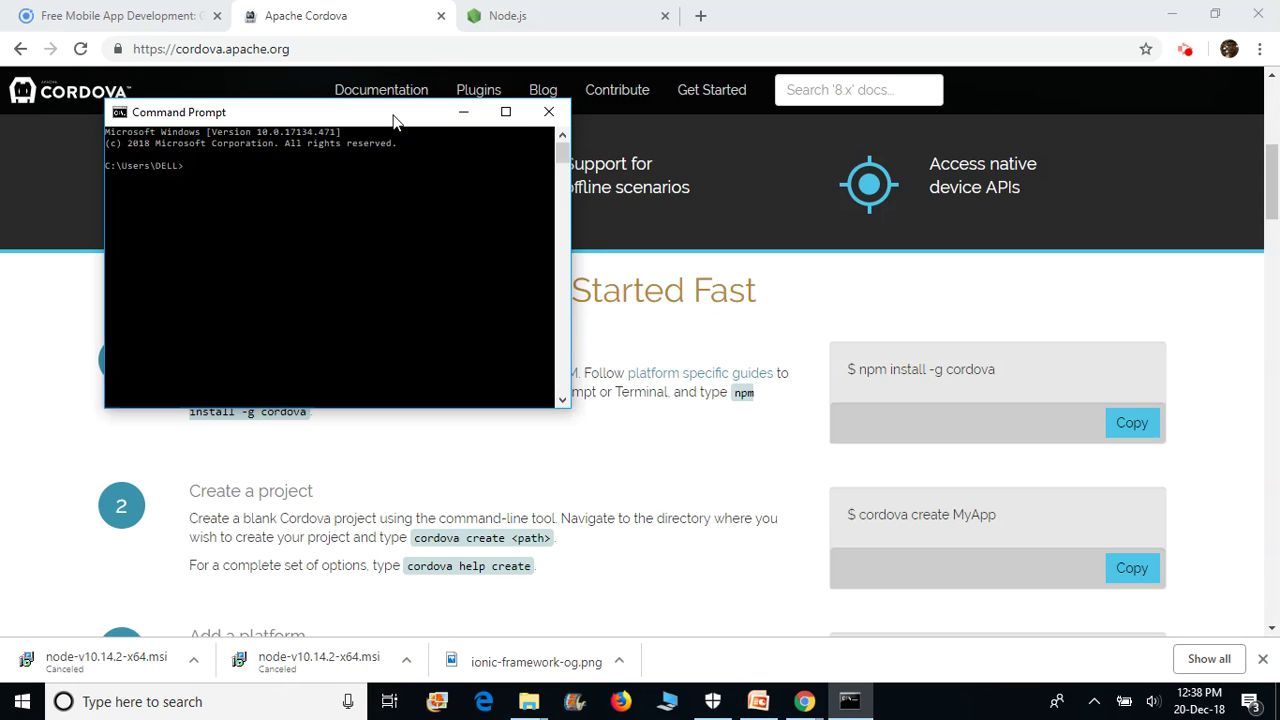
{"action": "left_click_drag", "start_coordinate": [393, 120], "coordinate": [520, 178]}
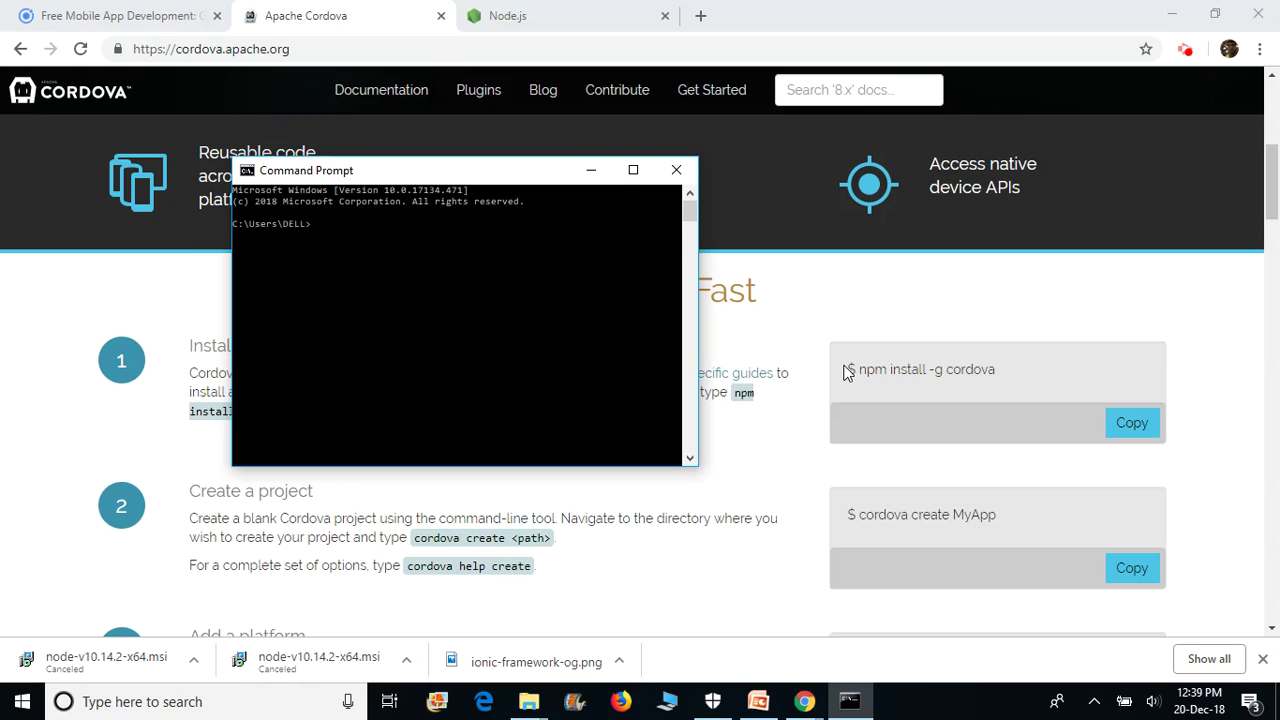
{"action": "type", "text": "install"}
{"action": "key", "text": "BackSpace"}
{"action": "key", "text": "BackSpace"}
{"action": "key", "text": "BackSpace"}
{"action": "key", "text": "BackSpace"}
{"action": "key", "text": "BackSpace"}
{"action": "key", "text": "BackSpace"}
{"action": "key", "text": "BackSpace"}
{"action": "type", "text": "npm"}
{"action": "type", "text": "install "}
{"action": "type", "text": "-g "}
{"action": "type", "text": "cor"}
{"action": "type", "text": "v"}
{"action": "type", "text": "ova"}
Scroll the Ionic page to Install Ionic, briefly restore Command Prompt, then minimize it
{"action": "left_click", "coordinate": [115, 14]}
{"action": "scroll", "coordinate": [459, 396], "scroll_direction": "down", "scroll_amount": 4}
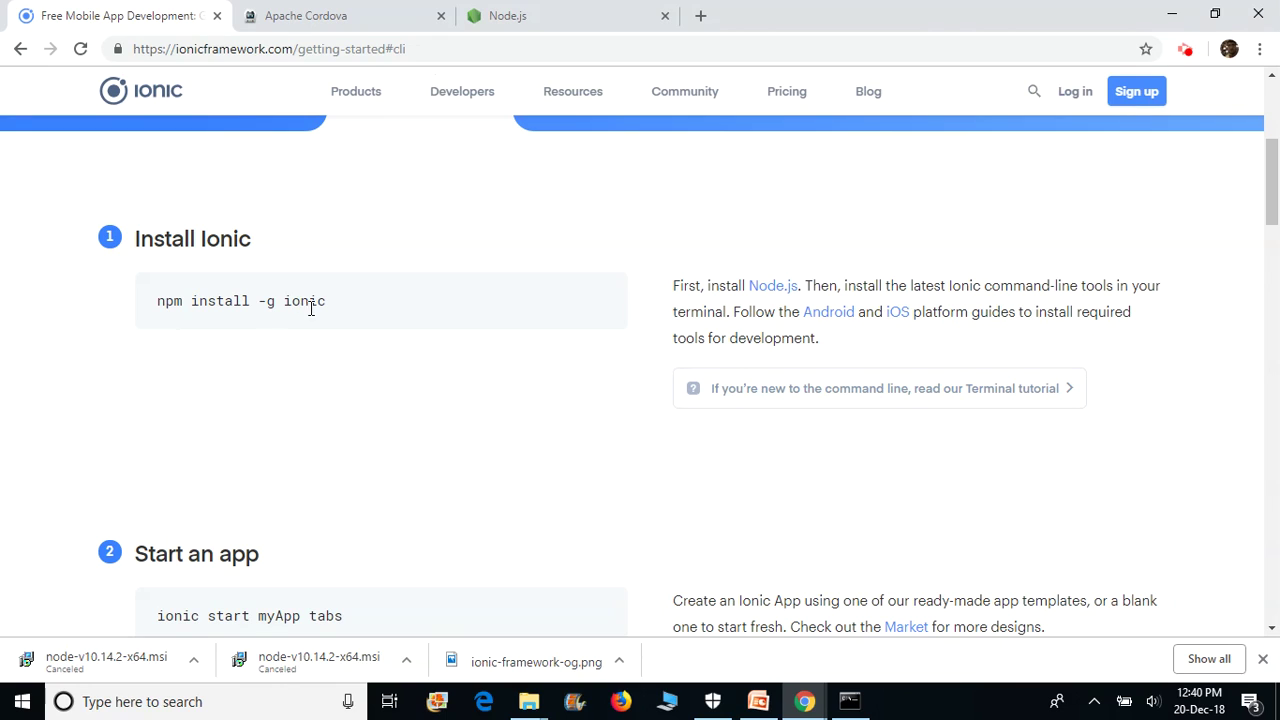
{"action": "mouse_move", "coordinate": [851, 700]}
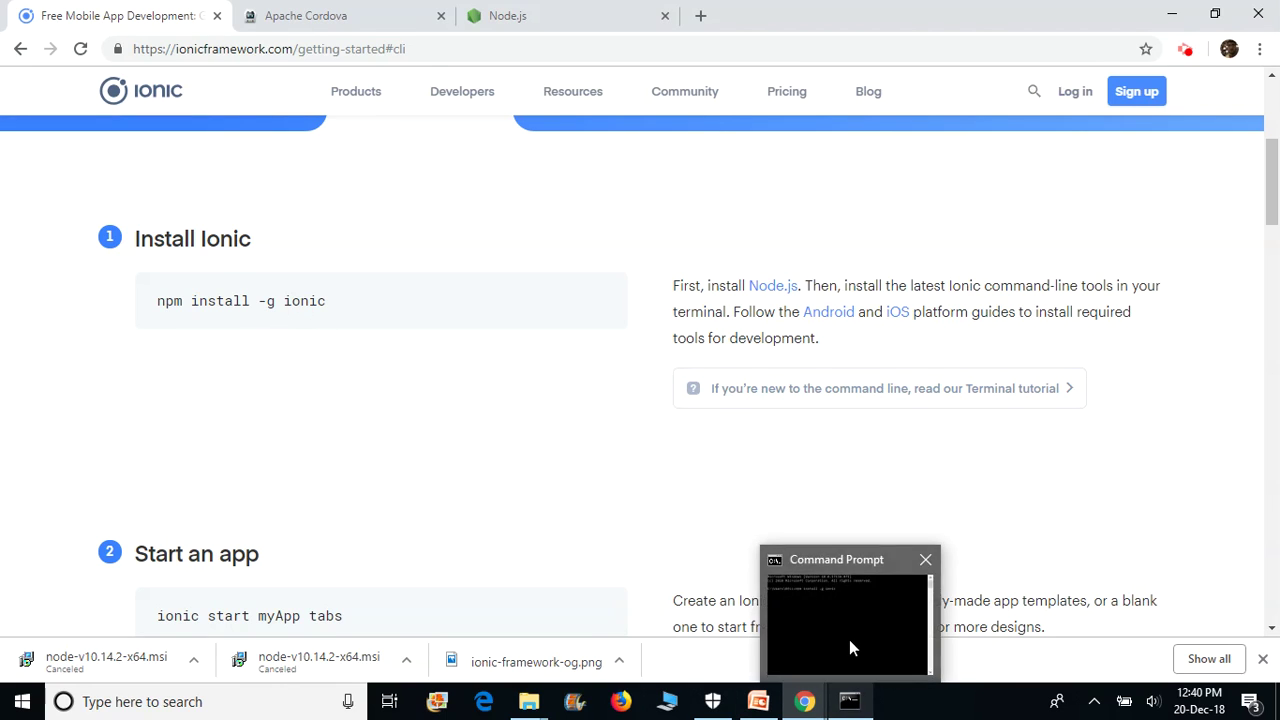
{"action": "left_click", "coordinate": [849, 640]}
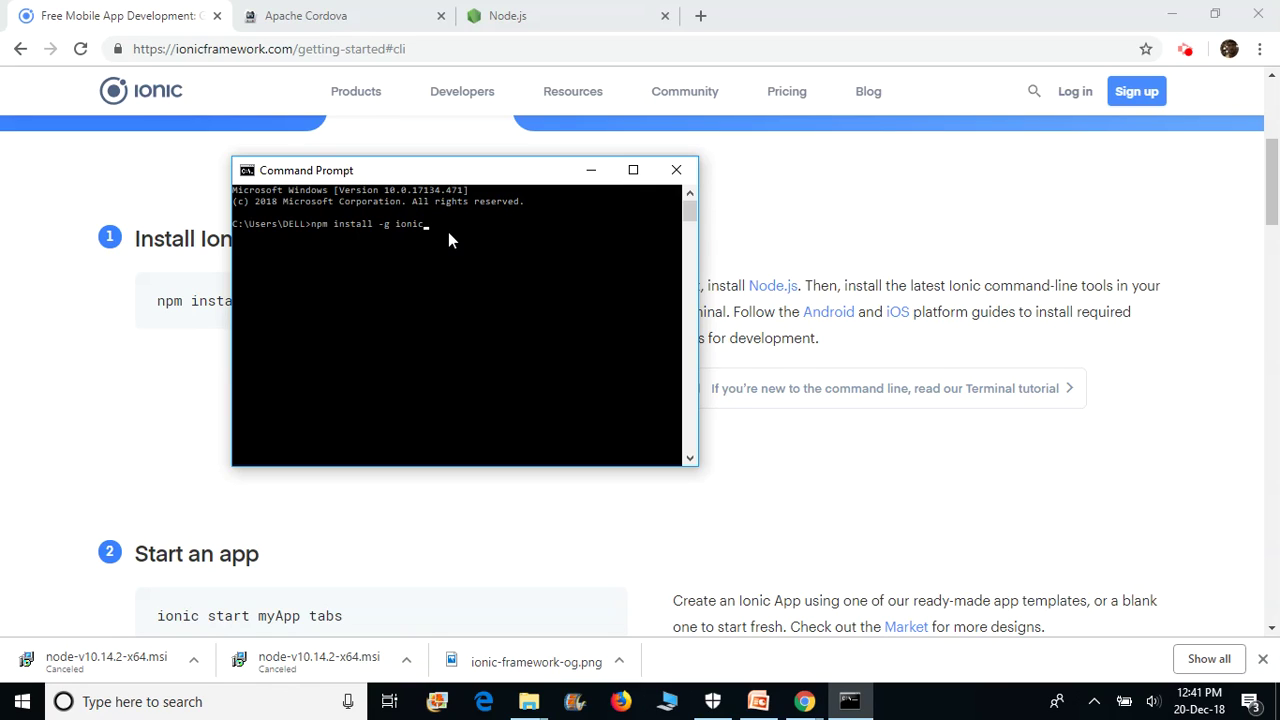
{"action": "left_click", "coordinate": [590, 171]}
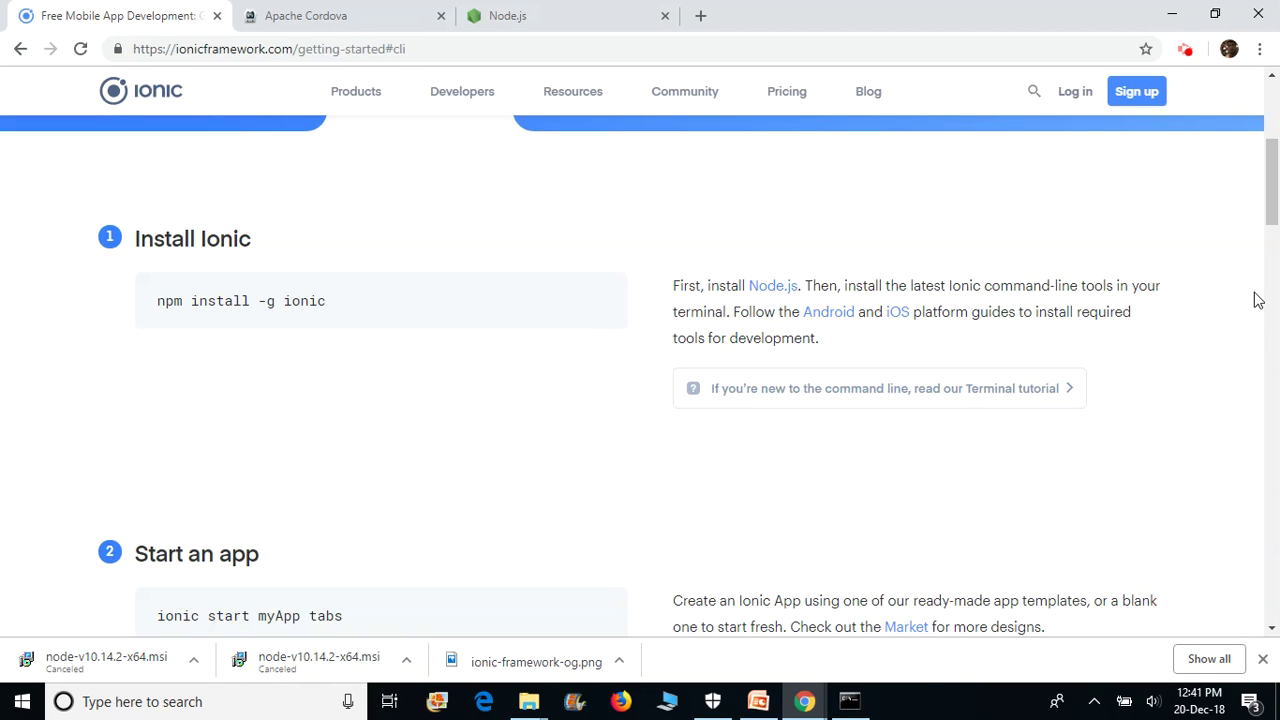
{"action": "scroll", "coordinate": [1200, 325], "scroll_direction": "up", "scroll_amount": 2}
{"action": "scroll", "coordinate": [1200, 325], "scroll_direction": "up", "scroll_amount": 2}
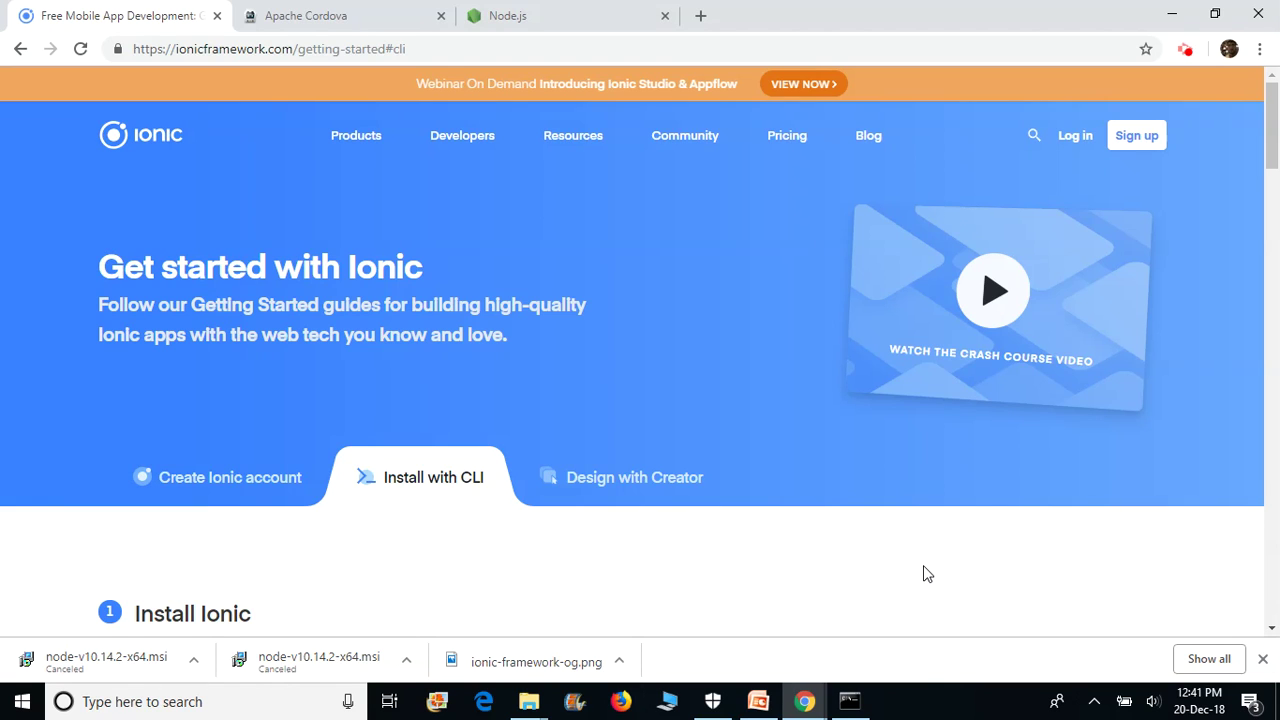
{"action": "scroll", "coordinate": [881, 512], "scroll_direction": "down", "scroll_amount": 2}
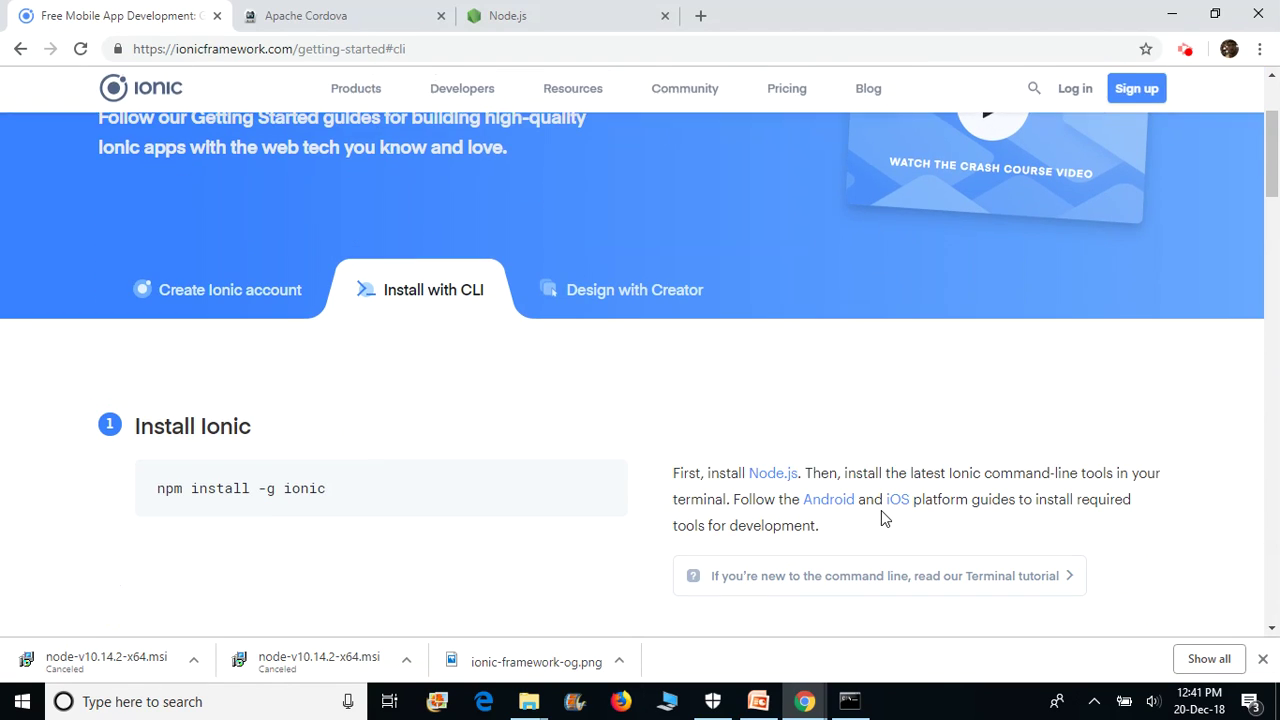
{"action": "scroll", "coordinate": [883, 470], "scroll_direction": "up", "scroll_amount": 2}
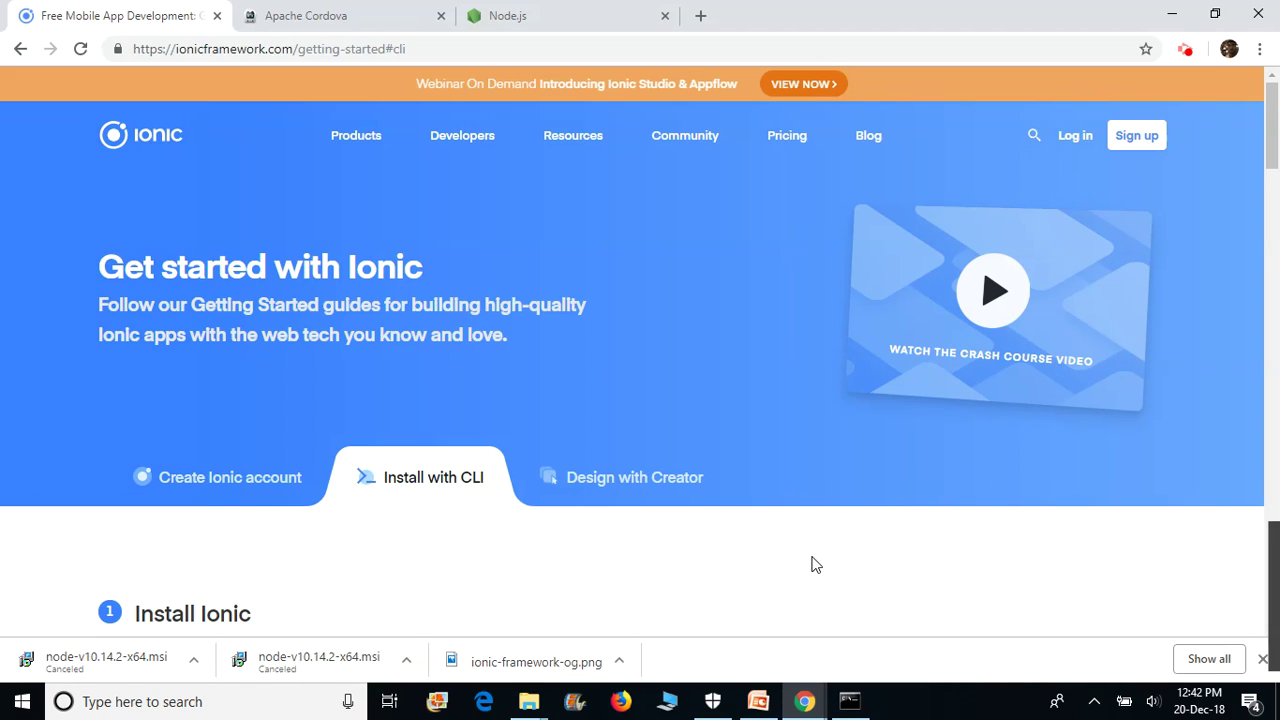
{"action": "left_click", "coordinate": [540, 15]}
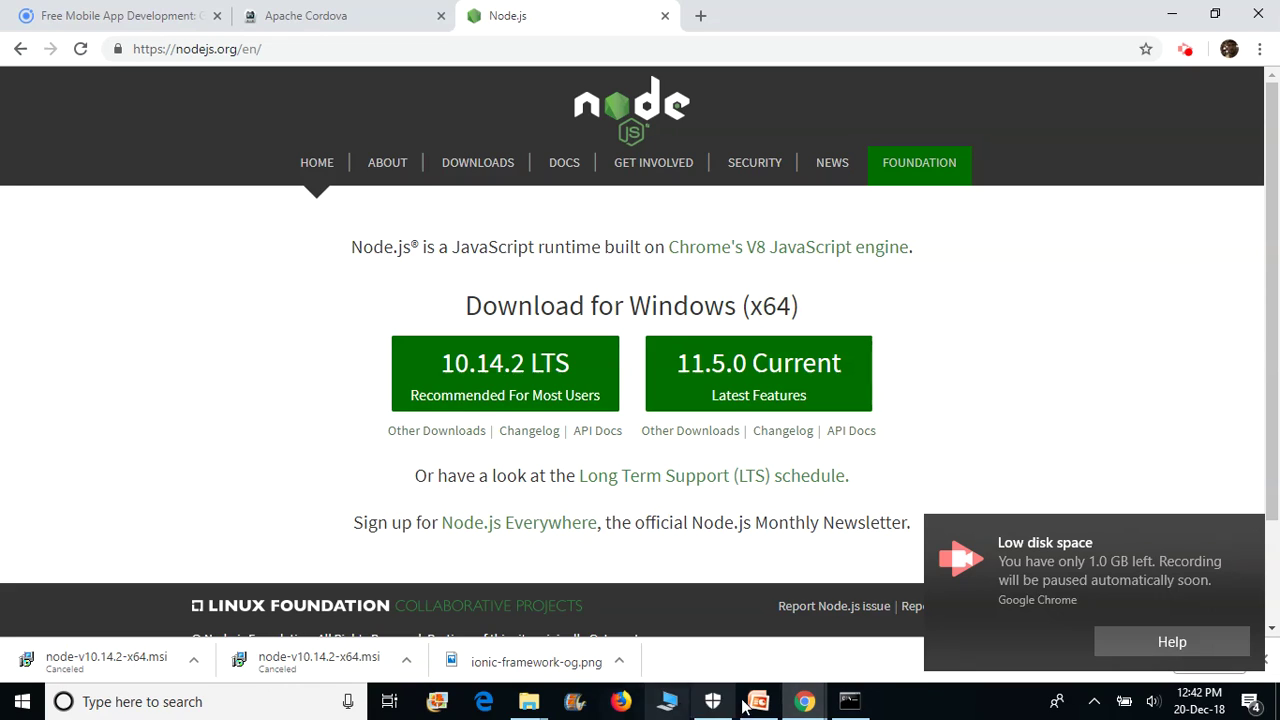
Show the Chrome window previews from the taskbar while on the Node.js download page
{"action": "mouse_move", "coordinate": [812, 703]}
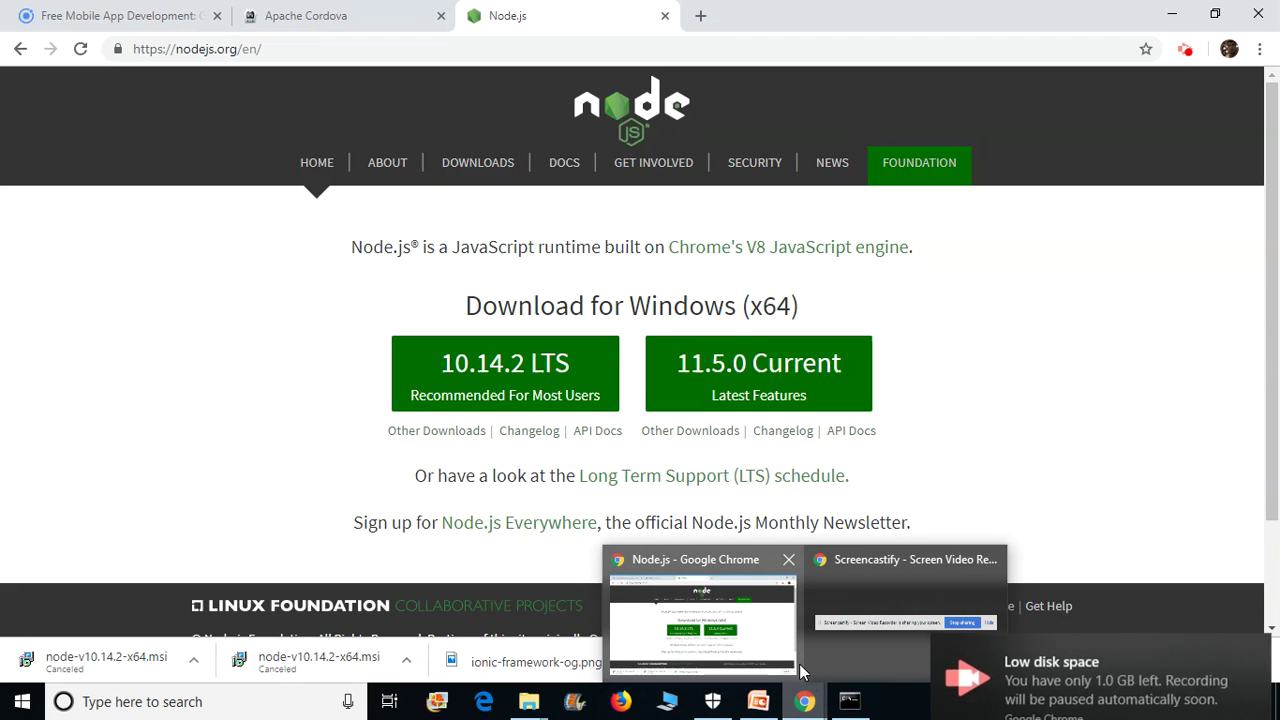